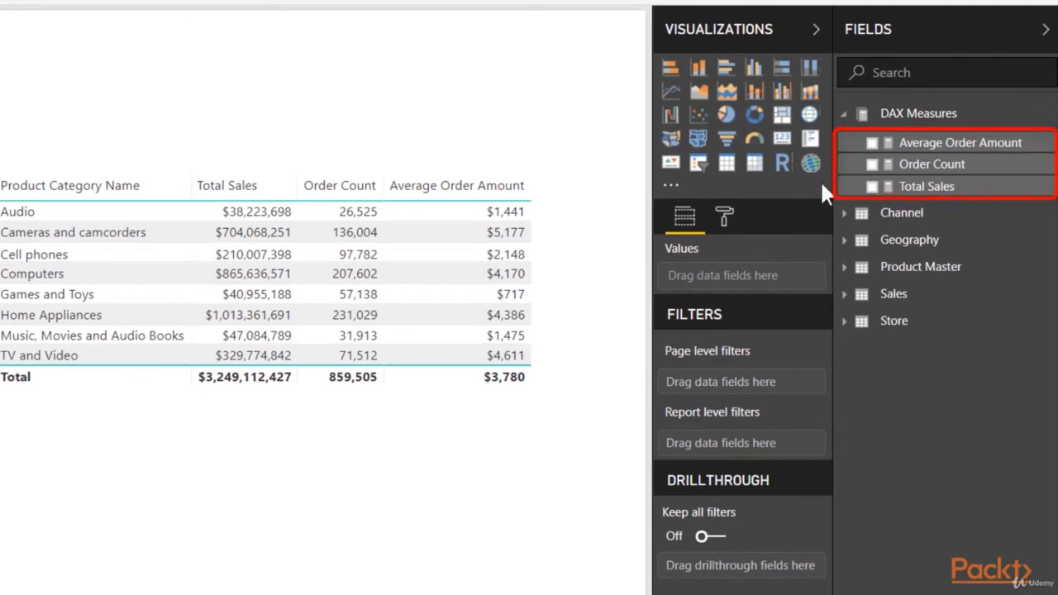
# Expand the Sales table, inspect the Total Sales measure, and start a new measure in the DAX Measures table
pyautogui.click(842, 296)
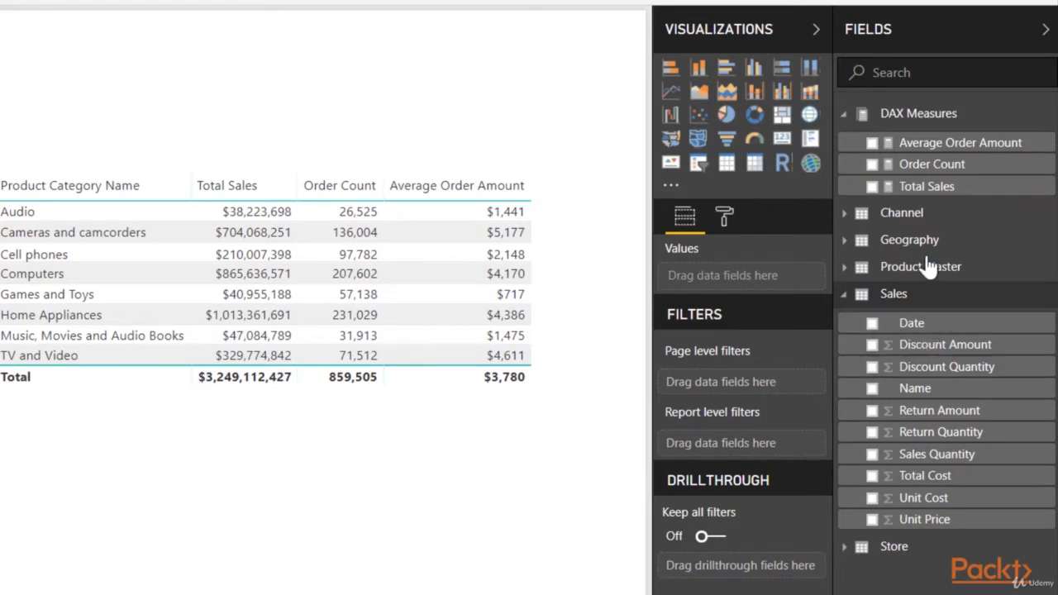
pyautogui.click(937, 188)
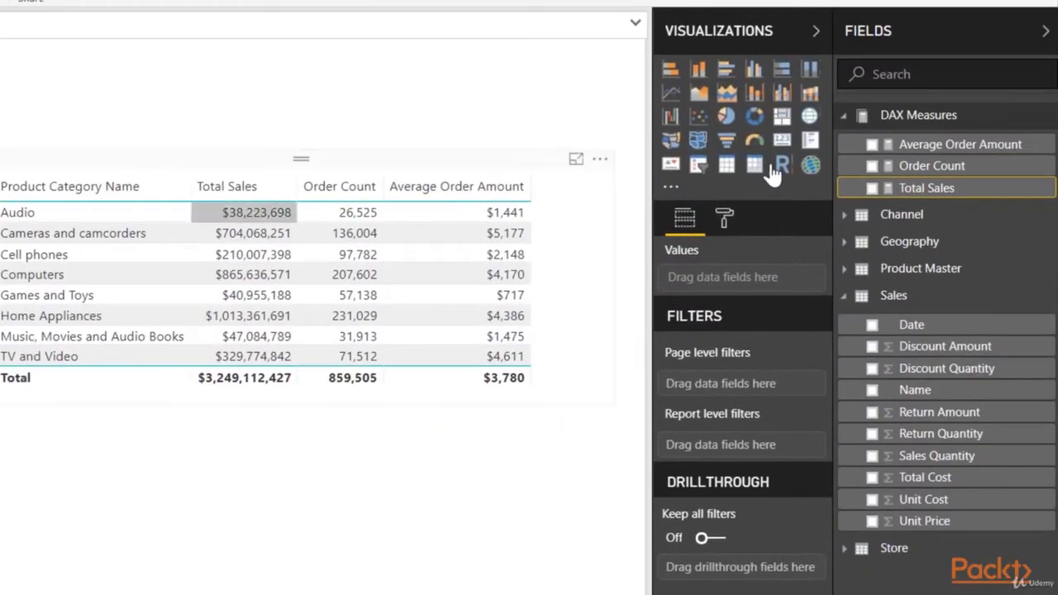
pyautogui.rightClick(898, 128)
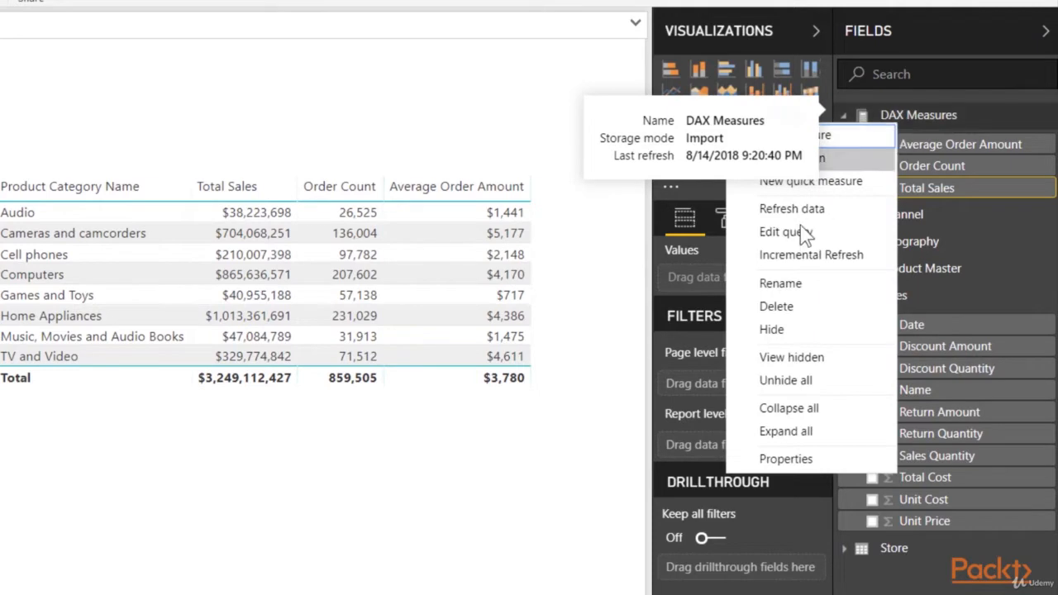
pyautogui.click(794, 136)
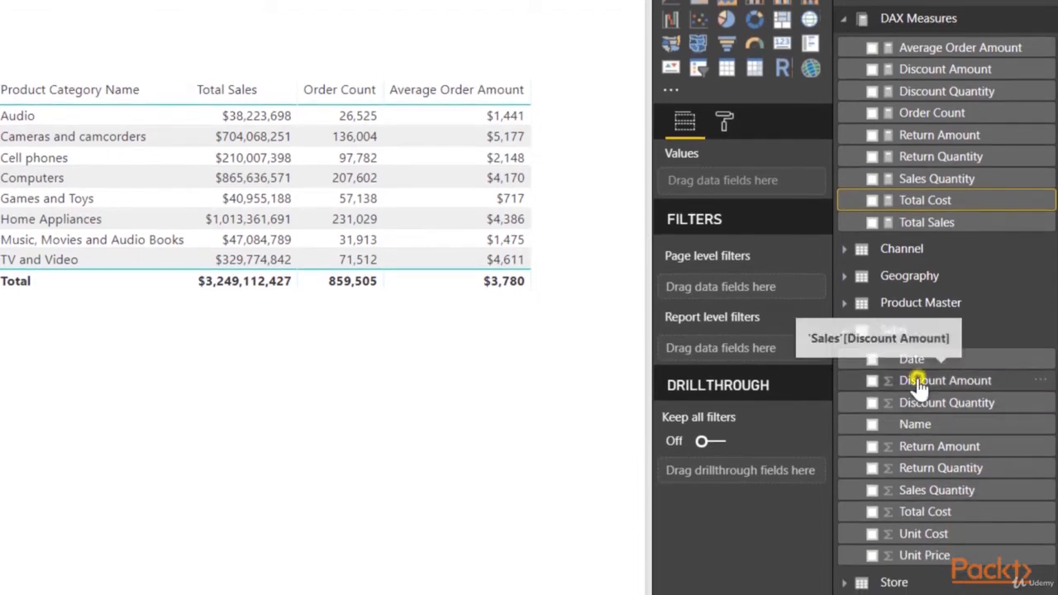
# Hide the Discount Amount, Discount Quantity, Return Amount, Return Quantity, Sales Quantity and Total Cost columns in the Sales table
pyautogui.rightClick(919, 383)
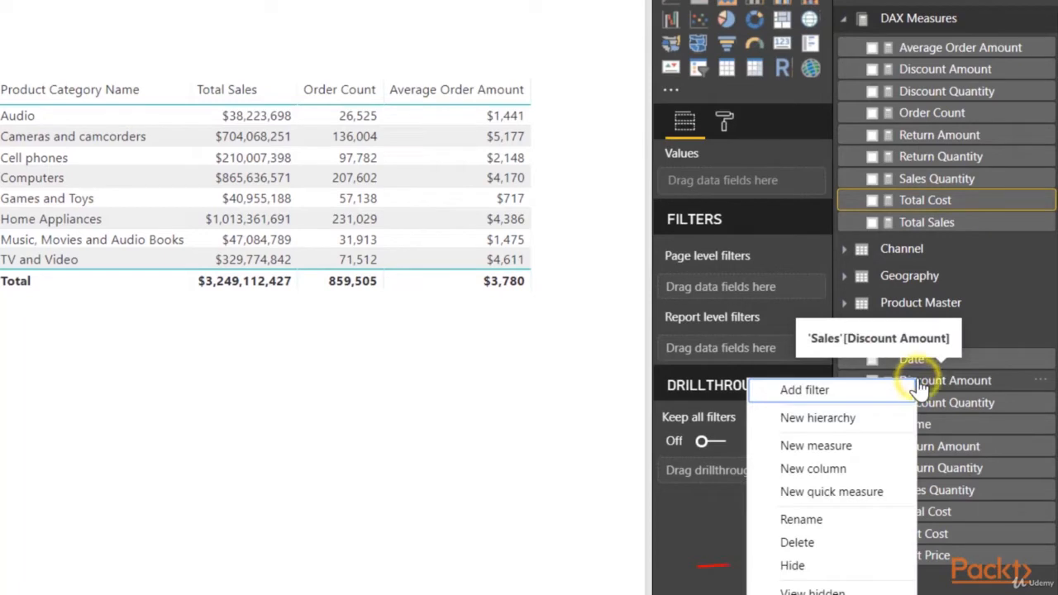
pyautogui.click(832, 575)
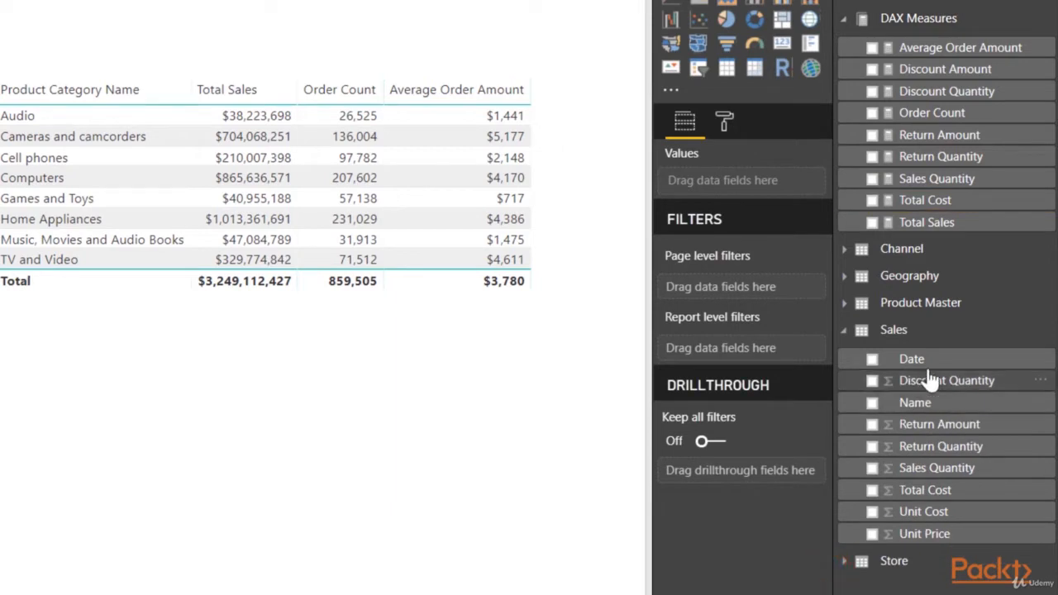
pyautogui.rightClick(929, 382)
pyautogui.click(848, 568)
pyautogui.rightClick(947, 406)
pyautogui.click(852, 590)
pyautogui.rightClick(917, 404)
pyautogui.click(852, 590)
pyautogui.rightClick(912, 403)
pyautogui.click(843, 590)
pyautogui.rightClick(925, 402)
pyautogui.click(854, 590)
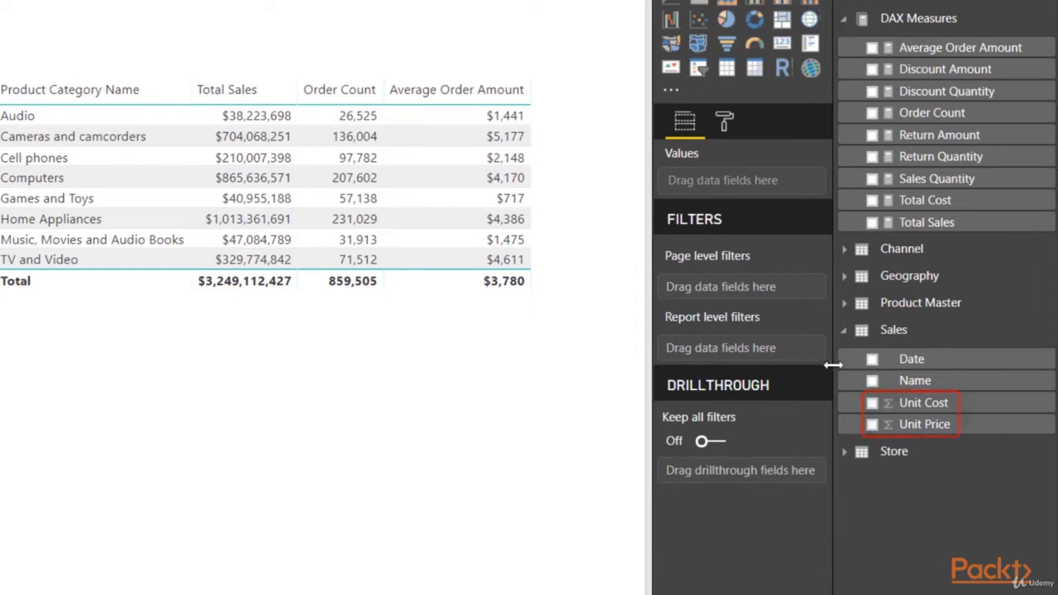
# Expand the Product Master table and delete the duplicate Unit Cost and Unit Price columns from the Sales table
pyautogui.click(875, 303)
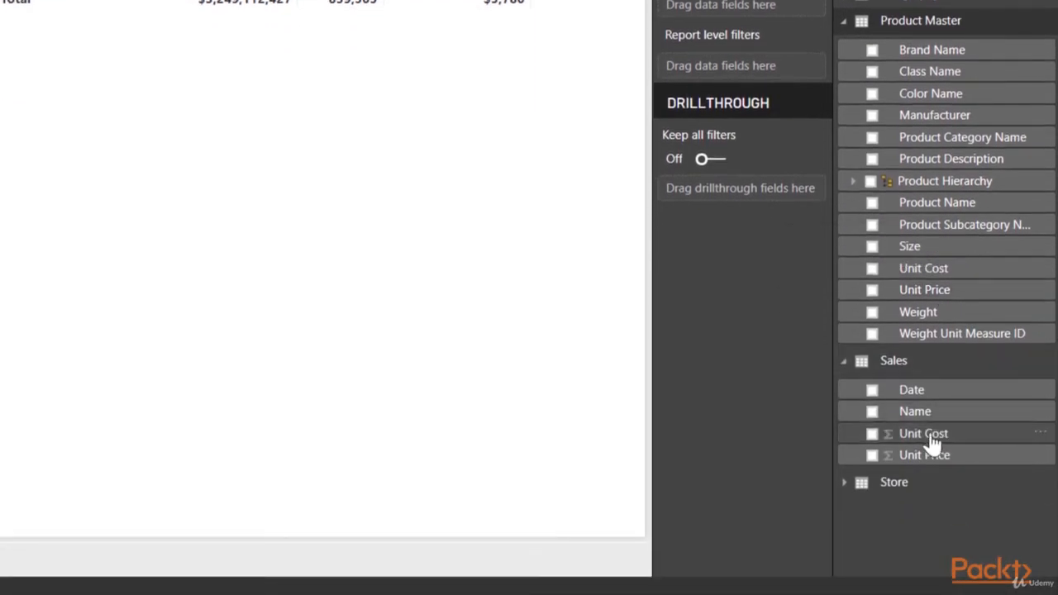
pyautogui.rightClick(933, 444)
pyautogui.click(844, 239)
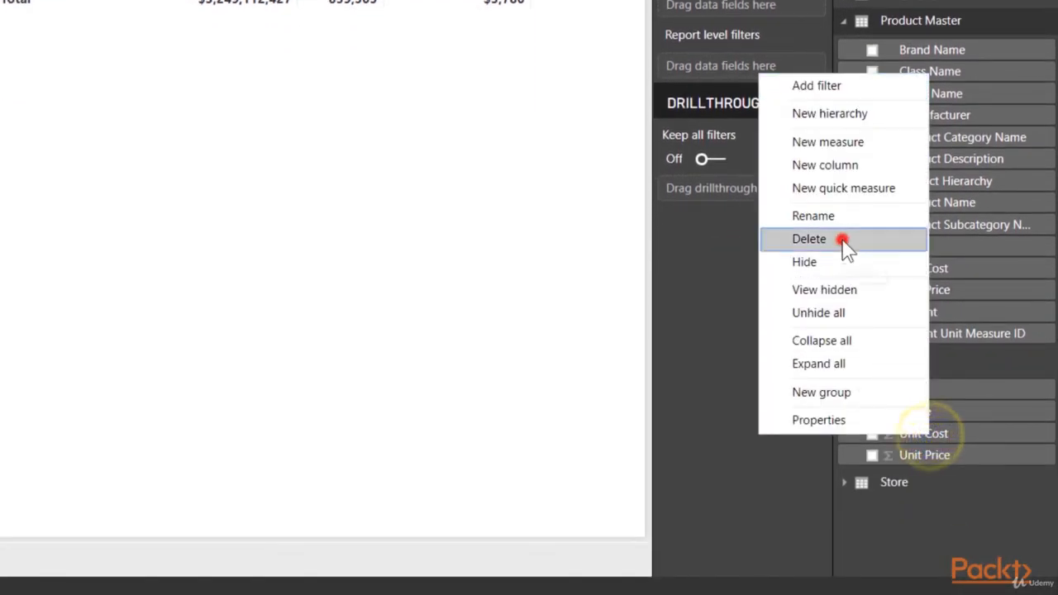
pyautogui.click(142, 86)
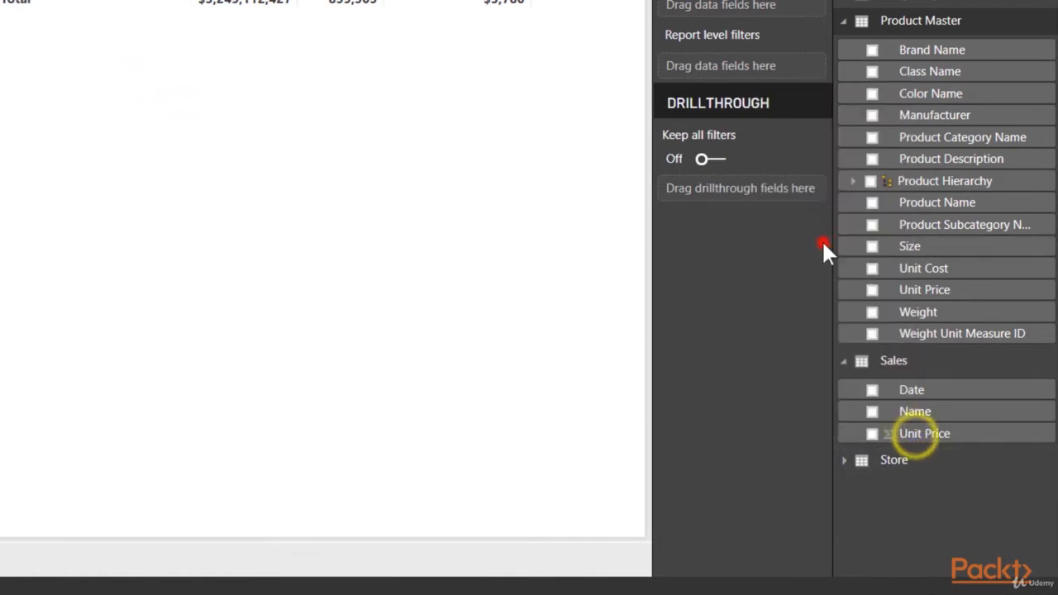
pyautogui.click(132, 86)
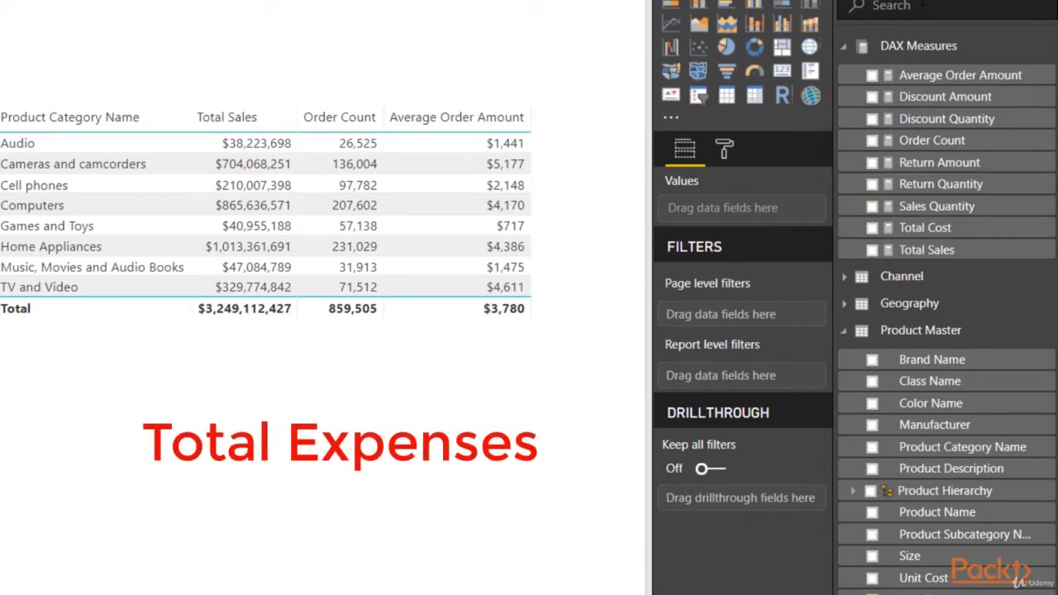
# Start a new measure named Total Expenses in the DAX Measures table, with [Discount Amount] as its first term
pyautogui.rightClick(913, 51)
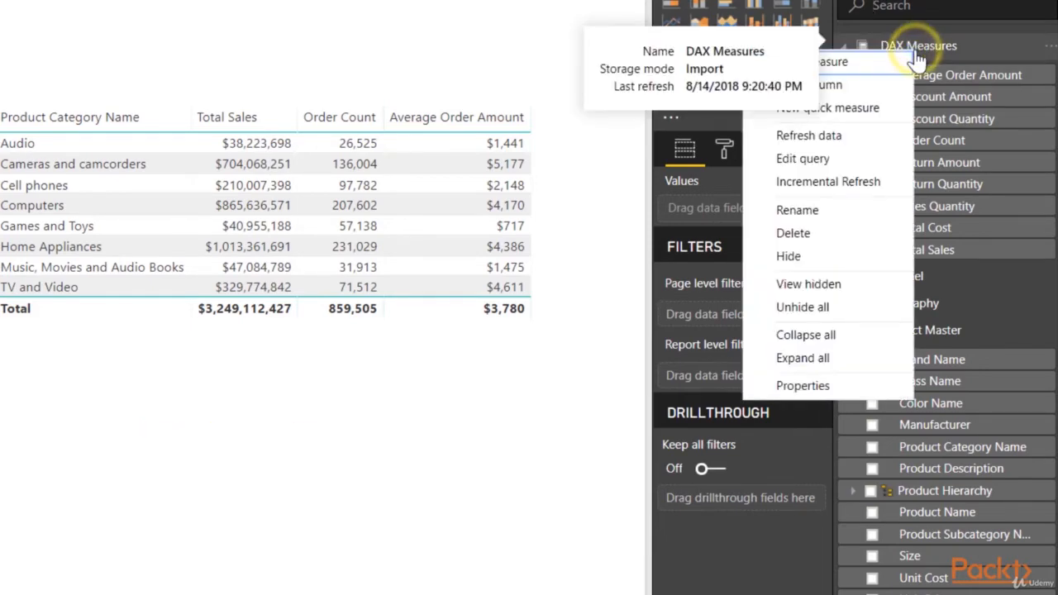
pyautogui.click(861, 66)
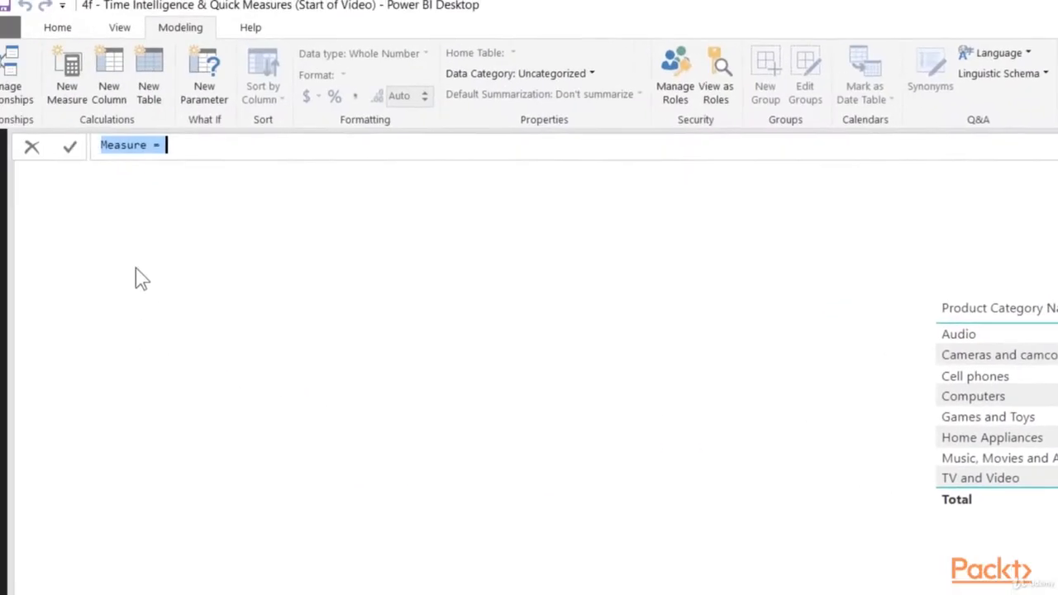
pyautogui.write('Tota')
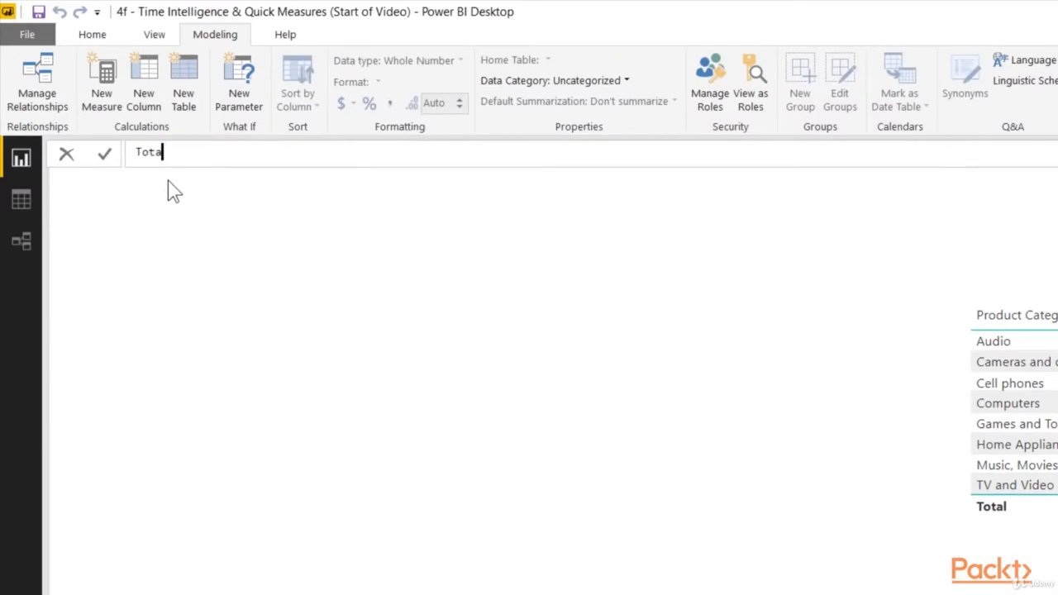
pyautogui.write('l Expenses =')
pyautogui.write('[')
pyautogui.press('Down')
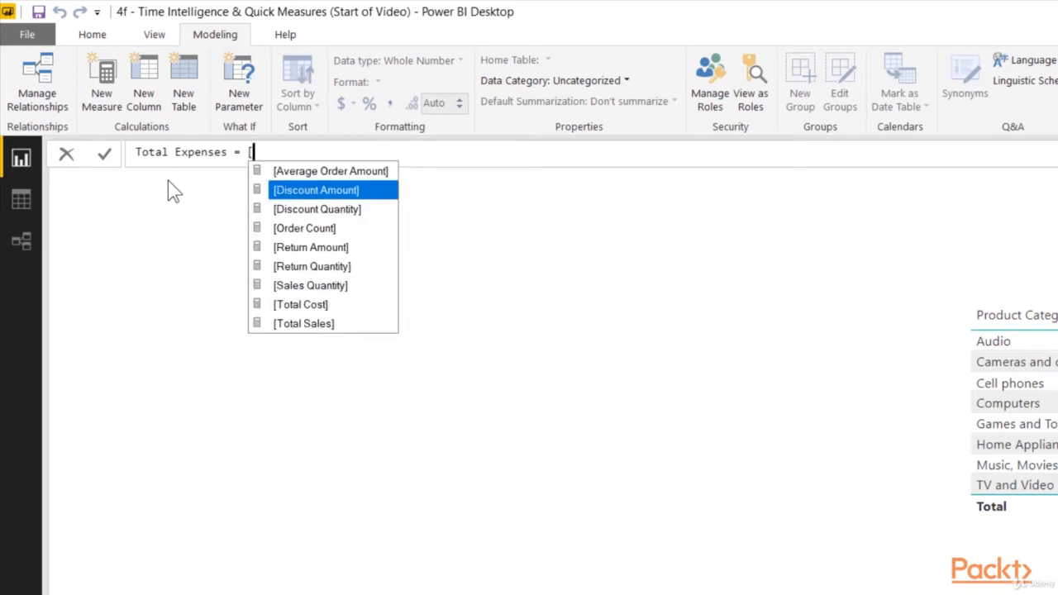
pyautogui.press('Tab')
# Add [Return Amount] as the second term of the Total Expenses formula
pyautogui.write('+')
pyautogui.write(' [')
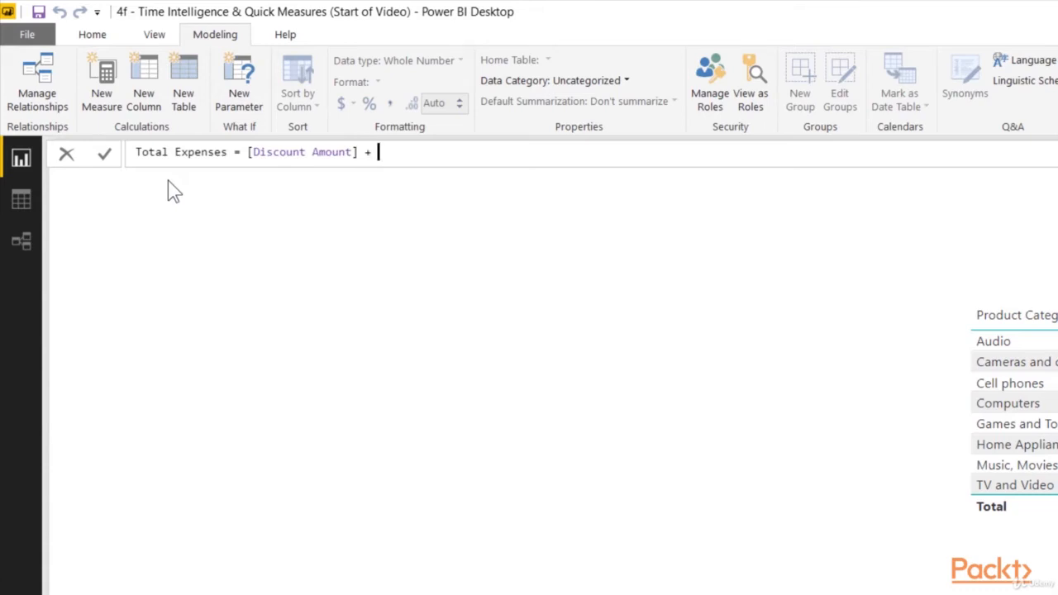
pyautogui.press('Down')
pyautogui.press('Down')
pyautogui.press('Down')
pyautogui.press('Down')
pyautogui.press('Tab')
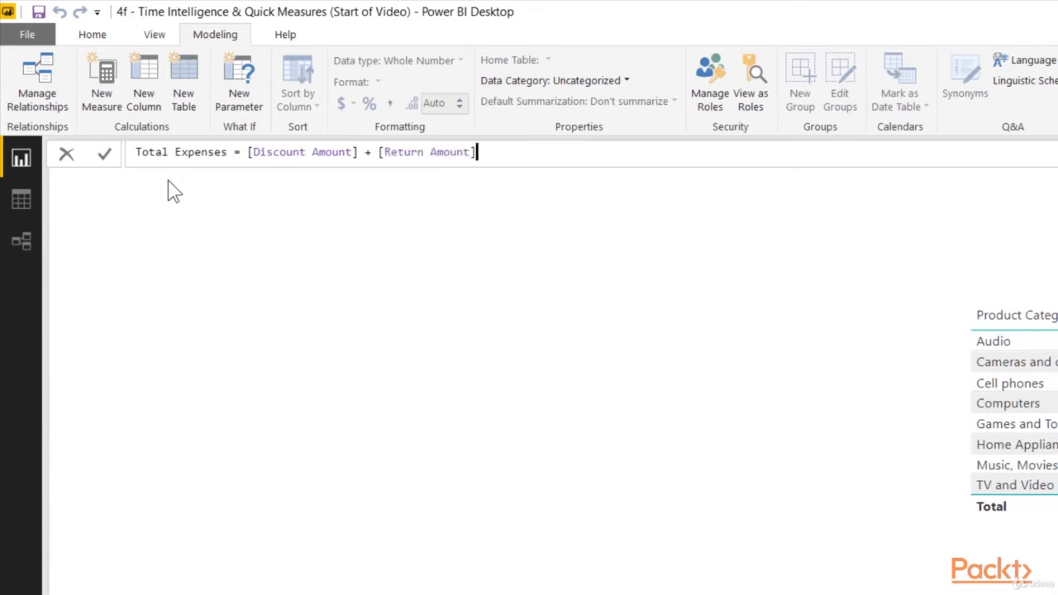
# Add [Total Cost] as the last term of the Total Expenses formula and commit the measure
pyautogui.write('+ [')
pyautogui.press('Down')
pyautogui.press('Down')
pyautogui.press('Down')
pyautogui.press('Down')
pyautogui.press('Down')
pyautogui.press('Down')
pyautogui.press('Down')
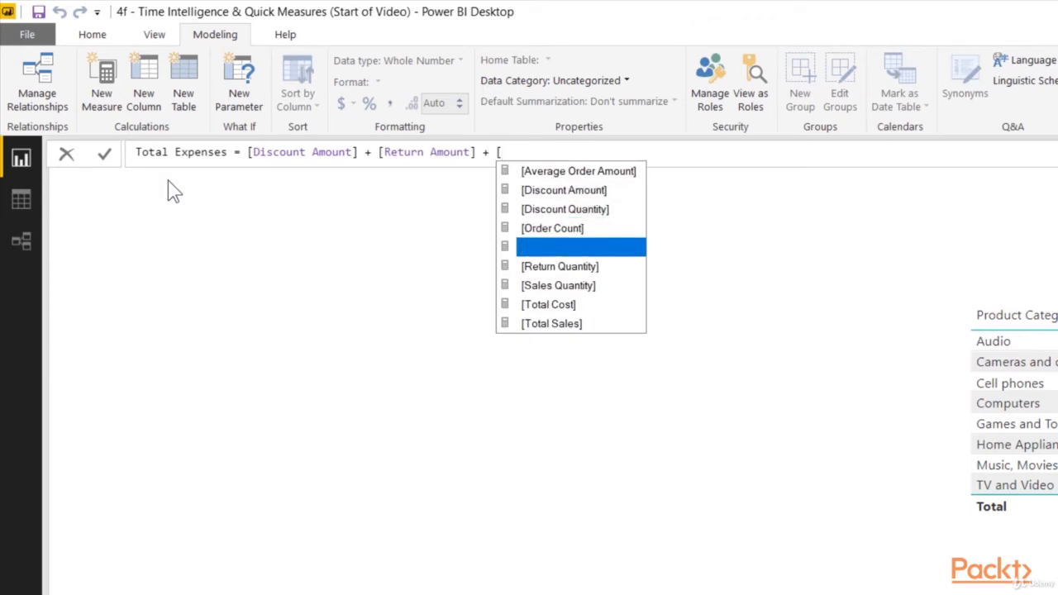
pyautogui.press('Tab')
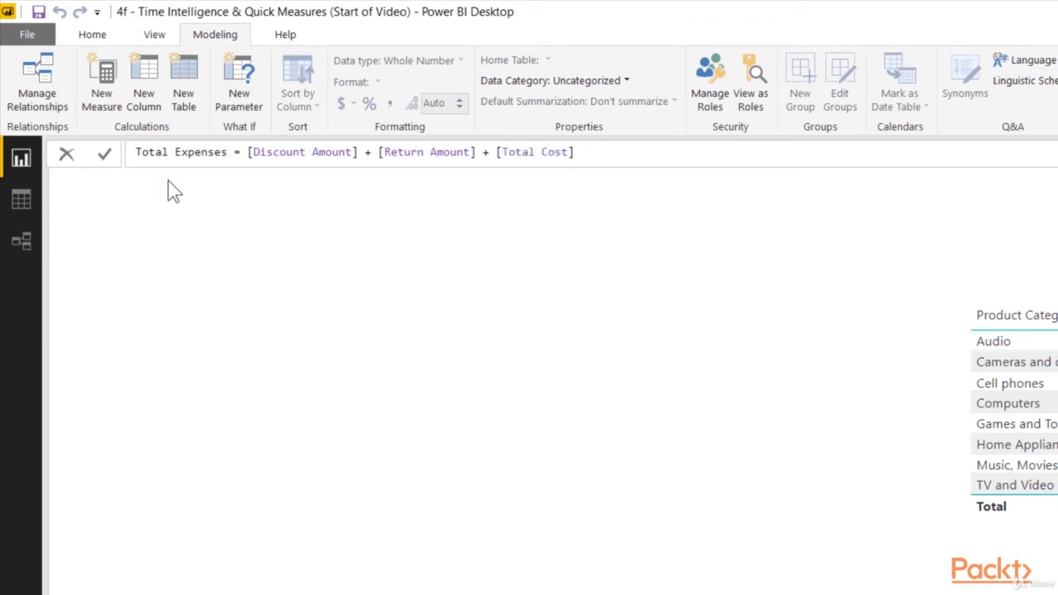
pyautogui.press('Return')
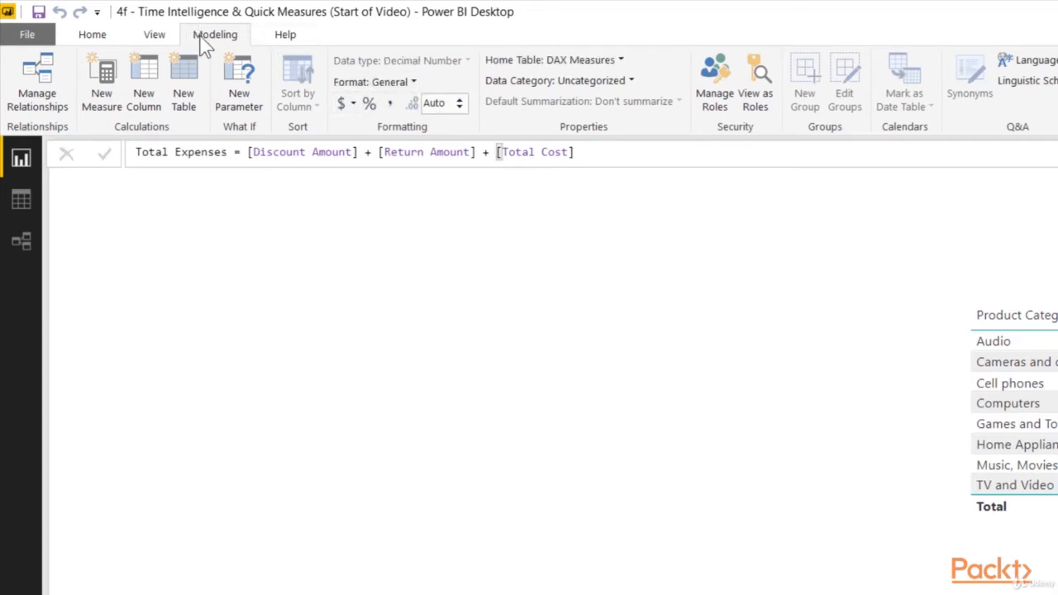
# Format the Total Expenses measure as $ English (United States) currency with 0 decimal places
pyautogui.click(346, 103)
pyautogui.click(374, 147)
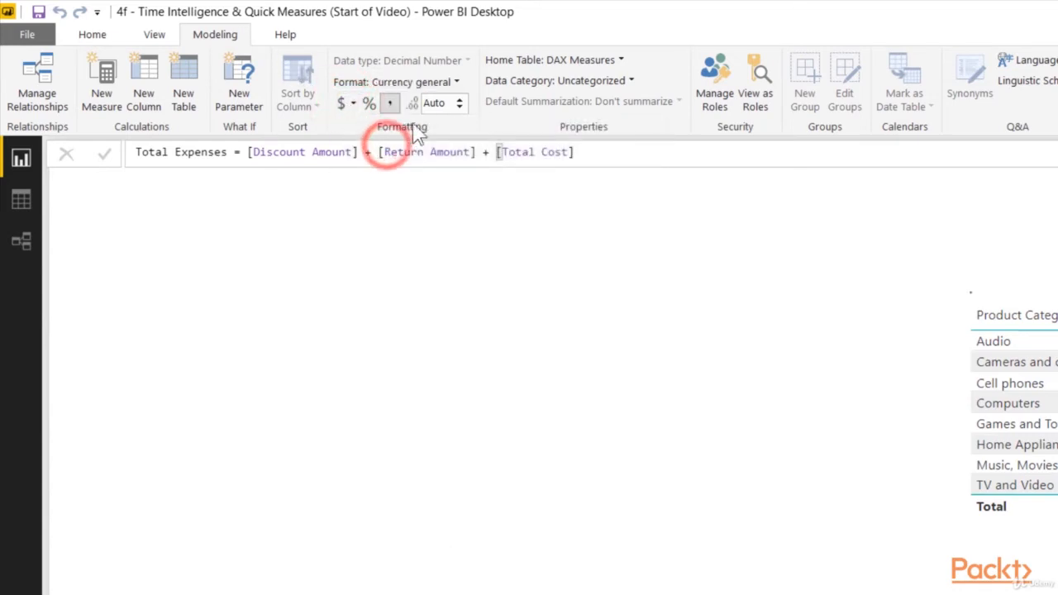
pyautogui.click(433, 104)
pyautogui.write('0')
pyautogui.press('Return')
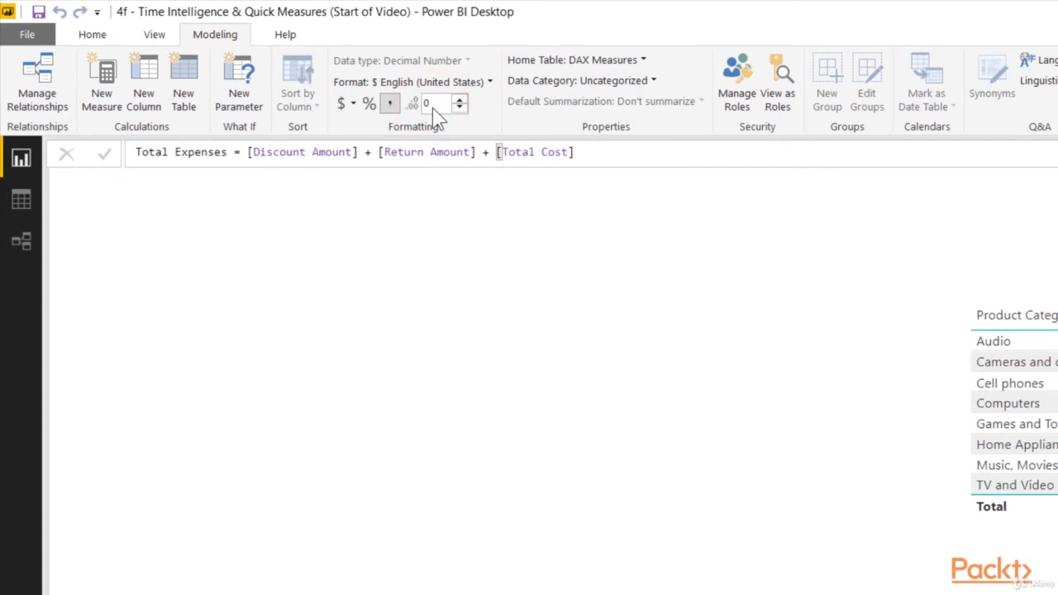
# Add Total Expenses to the table visual between Total Sales and Order Count, and widen the visual
pyautogui.click(411, 134)
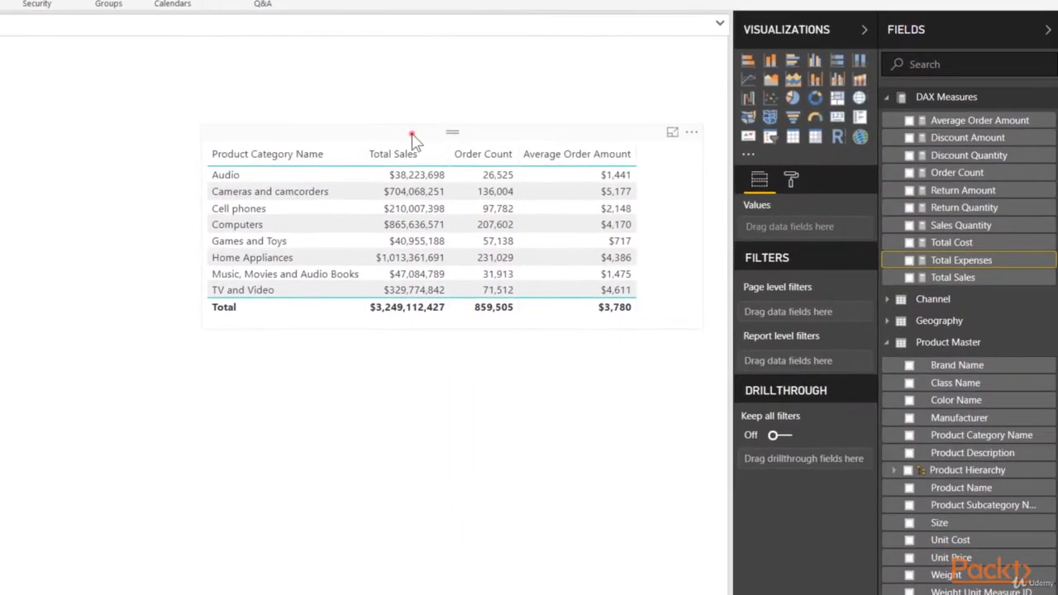
pyautogui.moveTo(194, 232); pyautogui.dragTo(106, 211)
pyautogui.click(561, 132)
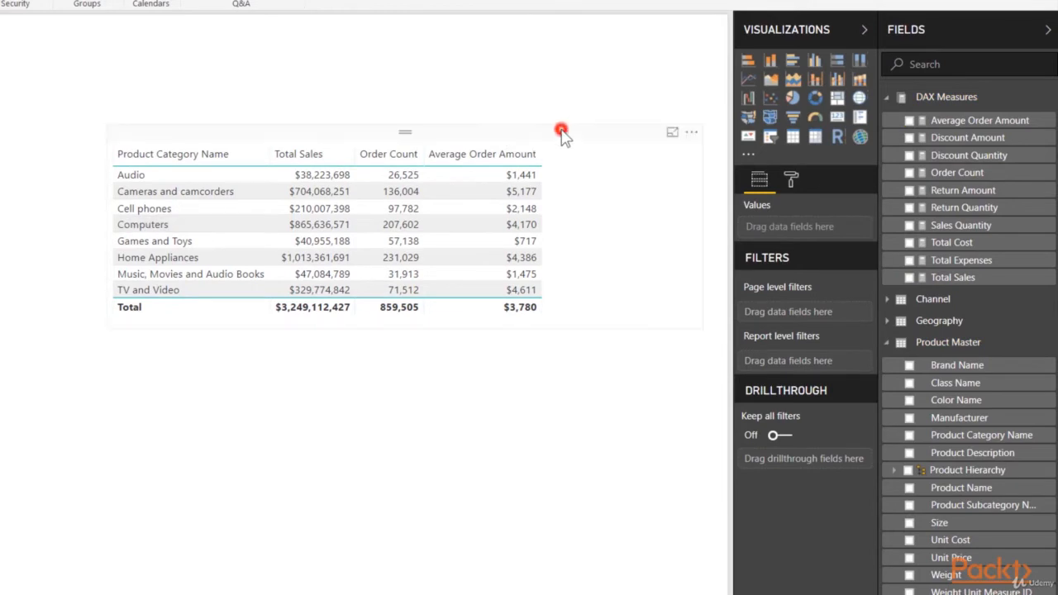
pyautogui.moveTo(959, 259); pyautogui.dragTo(744, 263)
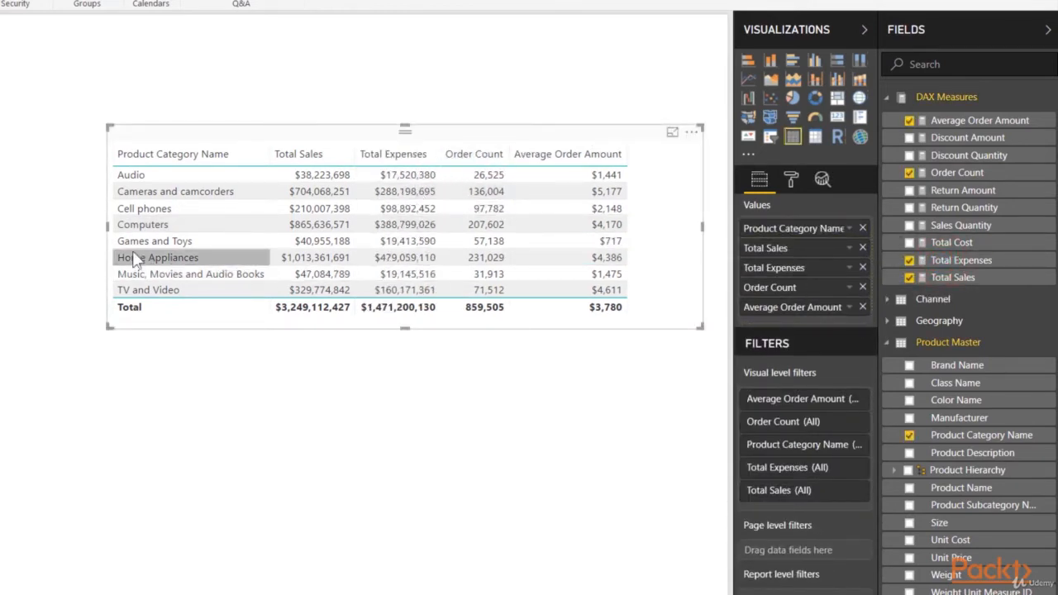
pyautogui.moveTo(108, 226); pyautogui.dragTo(53, 226)
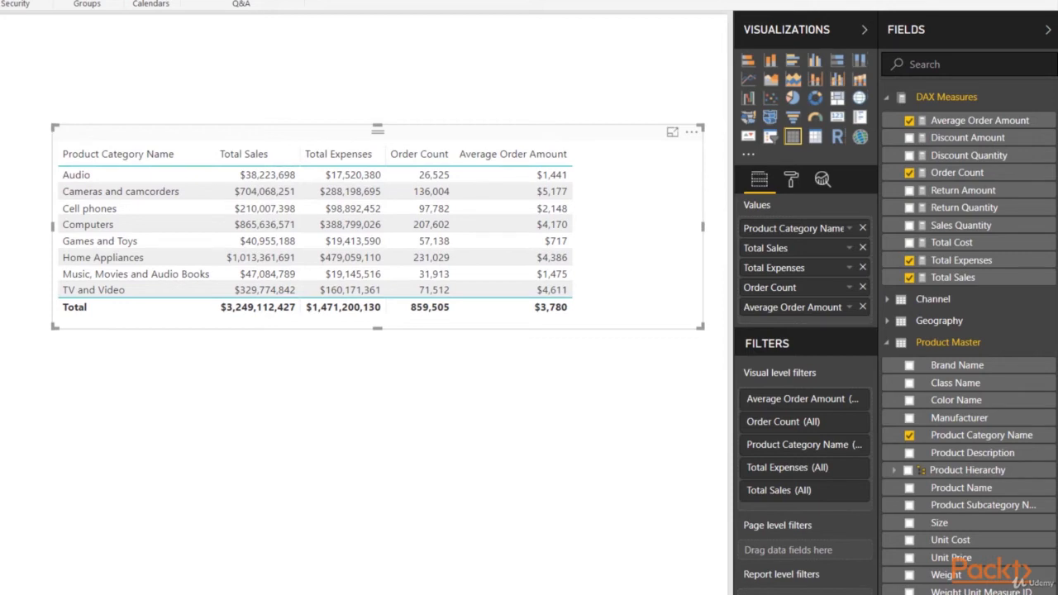
# Start a new quick measure in the DAX Measures table using the Subtraction calculation
pyautogui.rightClick(952, 98)
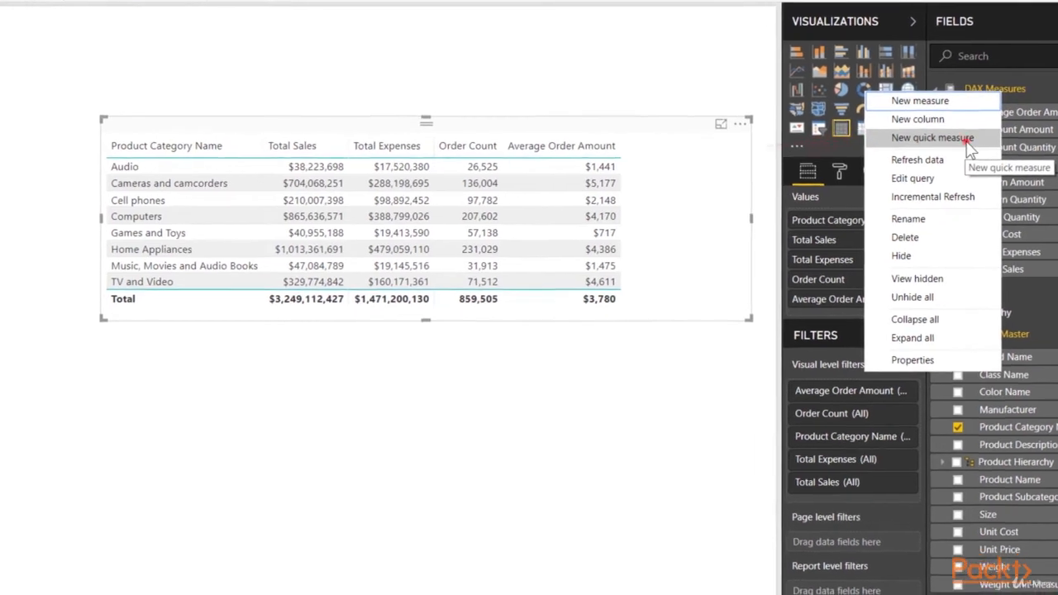
pyautogui.click(921, 156)
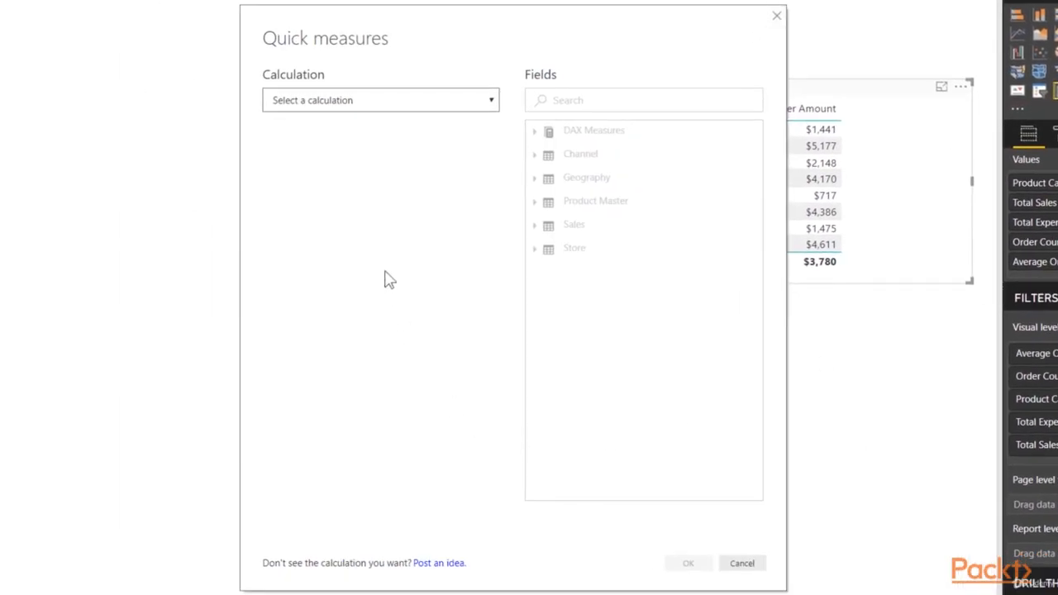
pyautogui.click(320, 103)
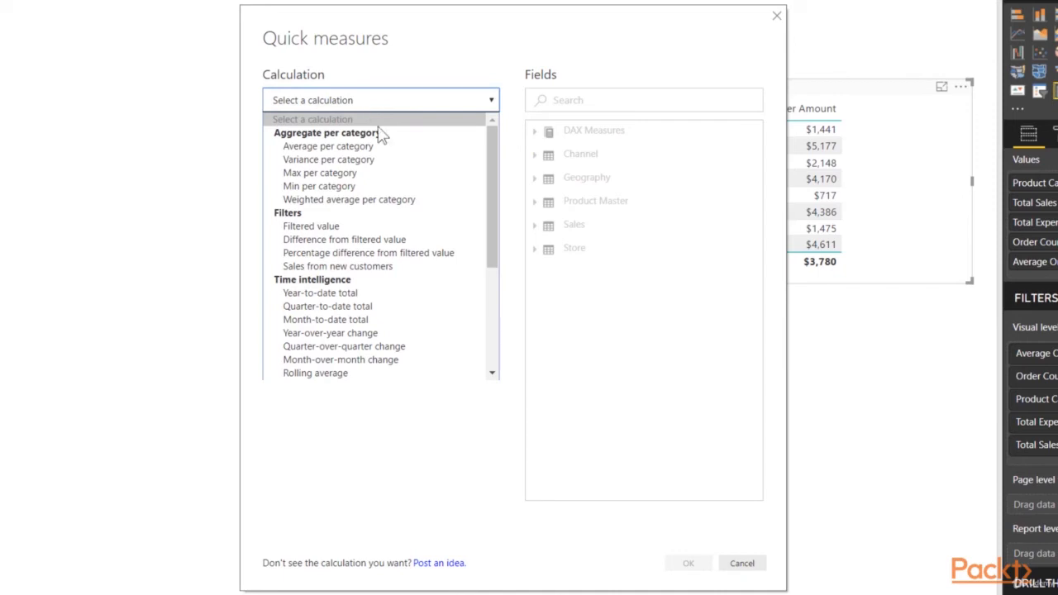
pyautogui.scroll(-4, 387, 165)
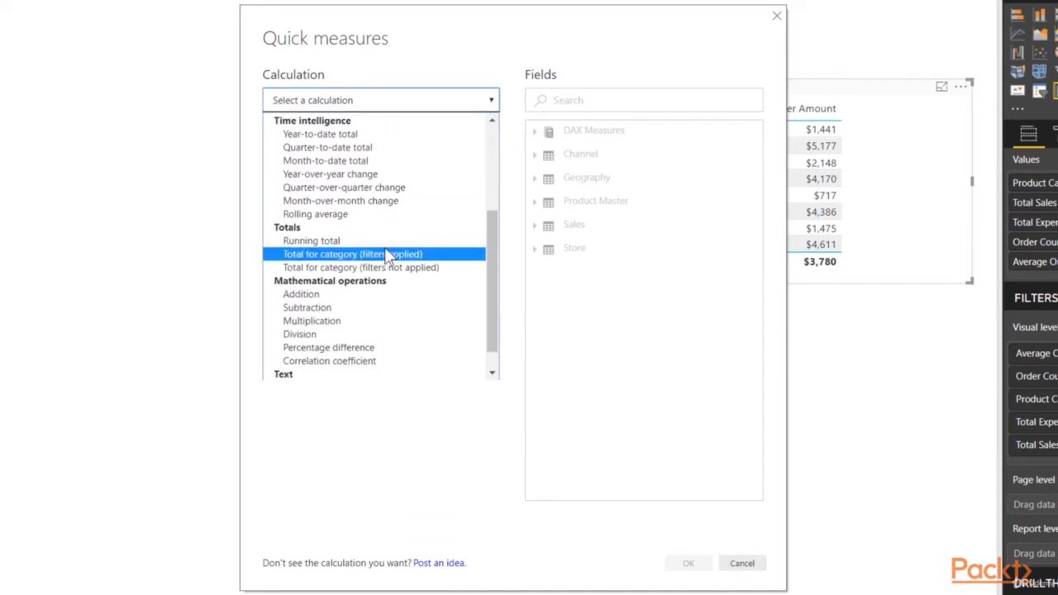
pyautogui.scroll(-1, 364, 273)
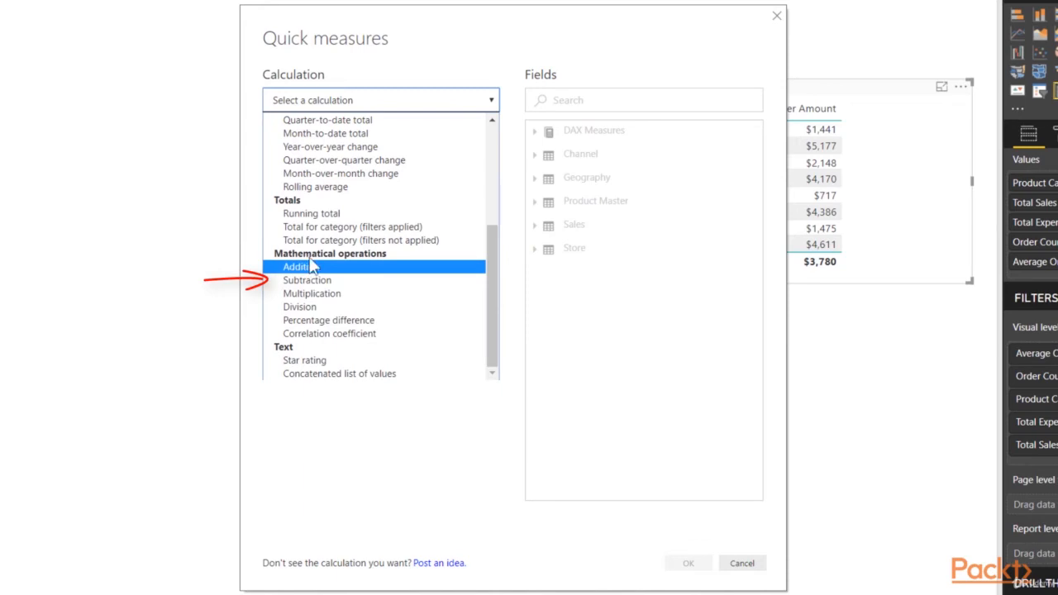
pyautogui.click(322, 280)
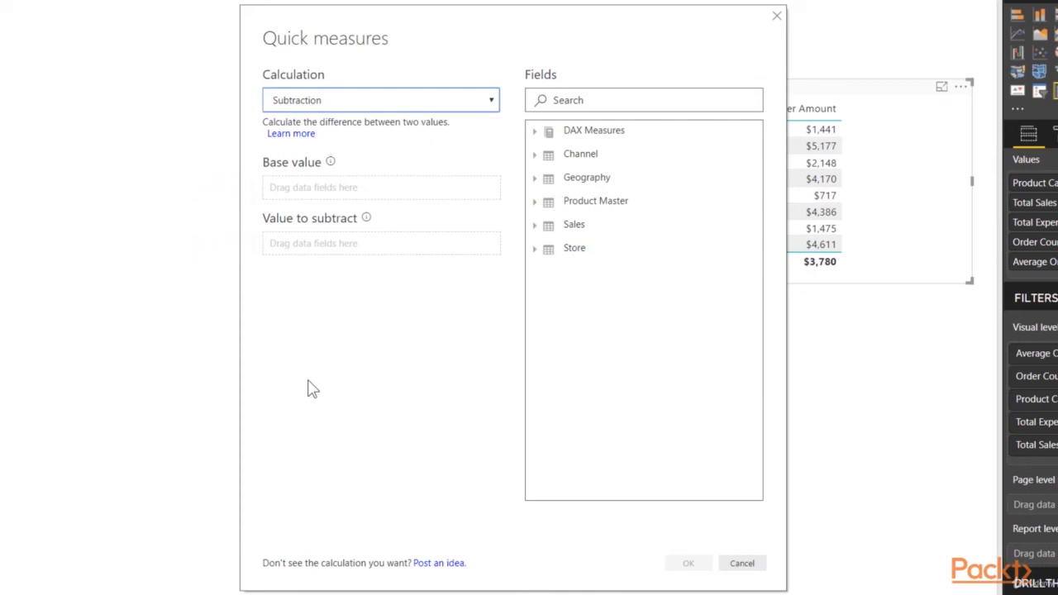
# Set Total Sales as the base value and Total Expenses as the value to subtract, and create the quick measure
pyautogui.click(535, 132)
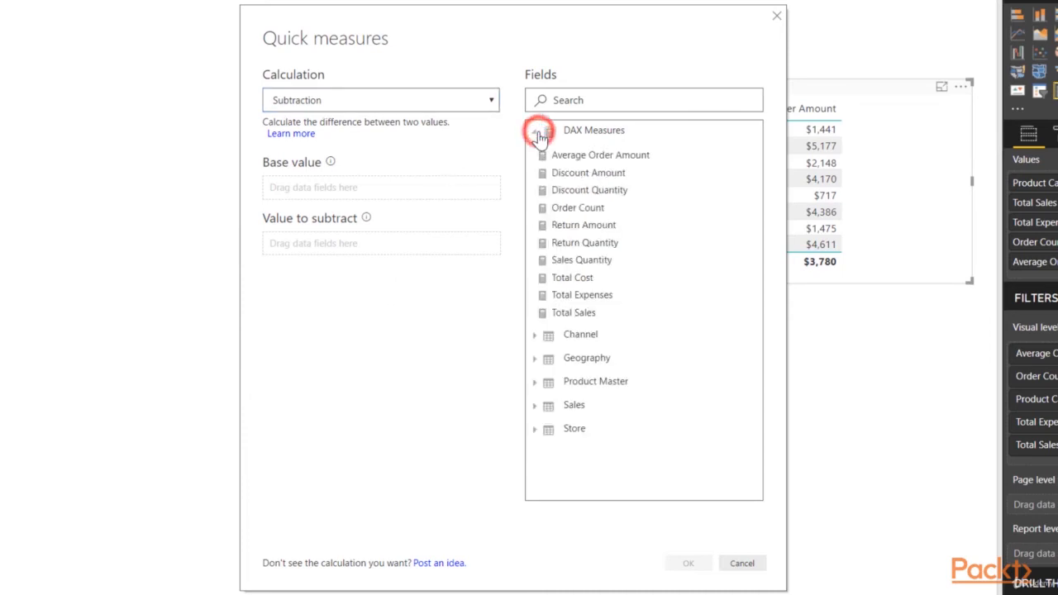
pyautogui.moveTo(576, 314); pyautogui.dragTo(336, 192)
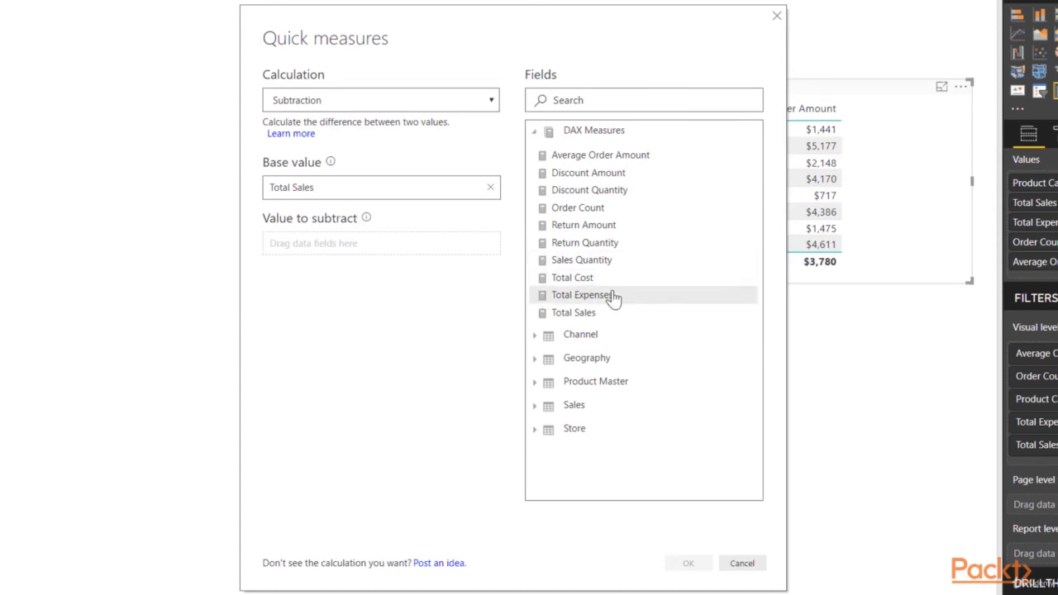
pyautogui.moveTo(612, 294); pyautogui.dragTo(409, 246)
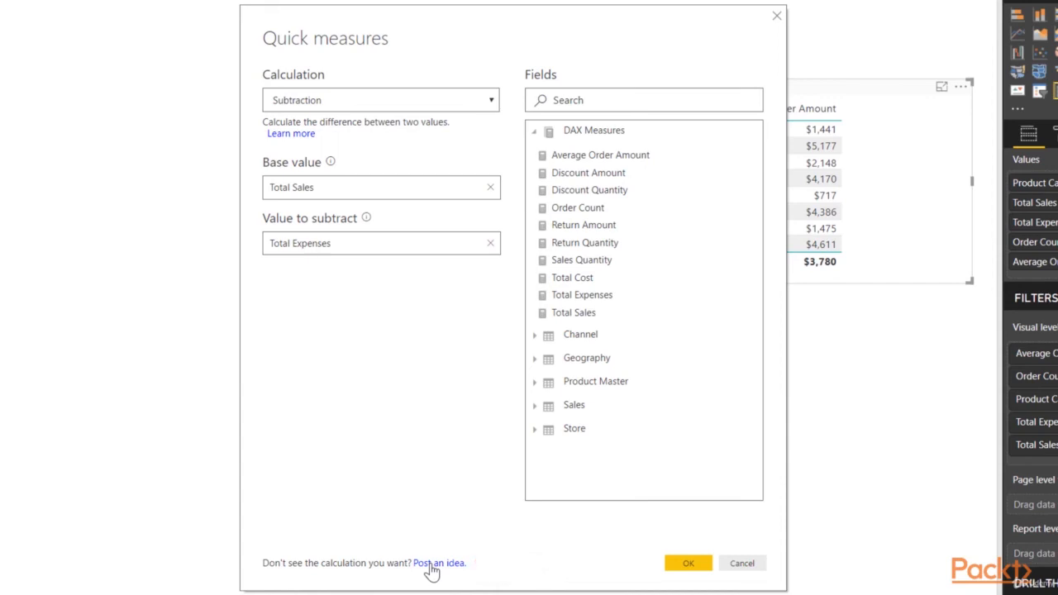
pyautogui.click(695, 567)
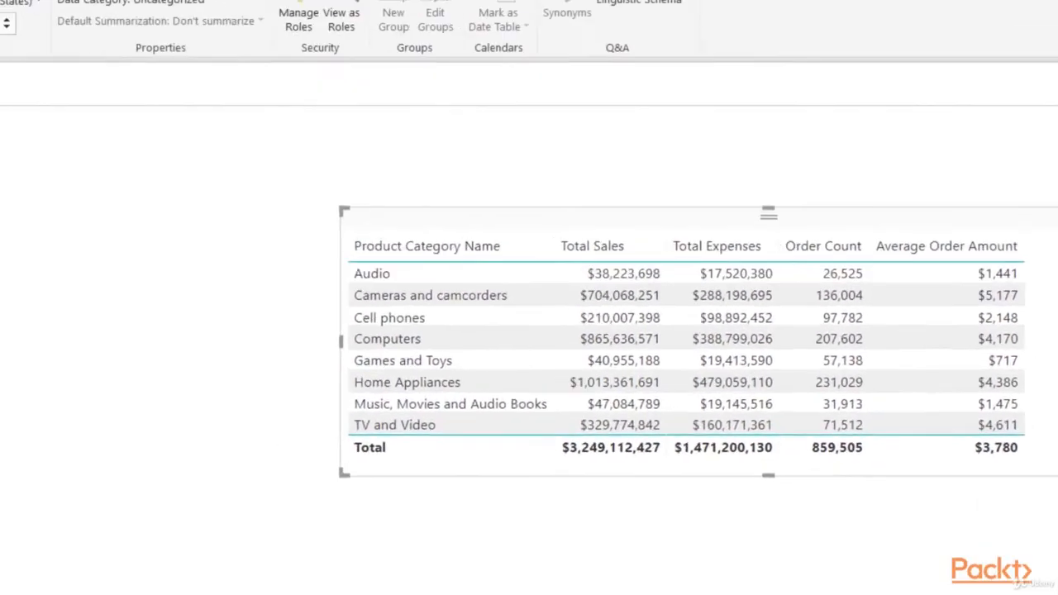
# Rename the subtraction quick measure to Net Profit and add it to the table visual between Total Expenses and Order Count
pyautogui.click(943, 304)
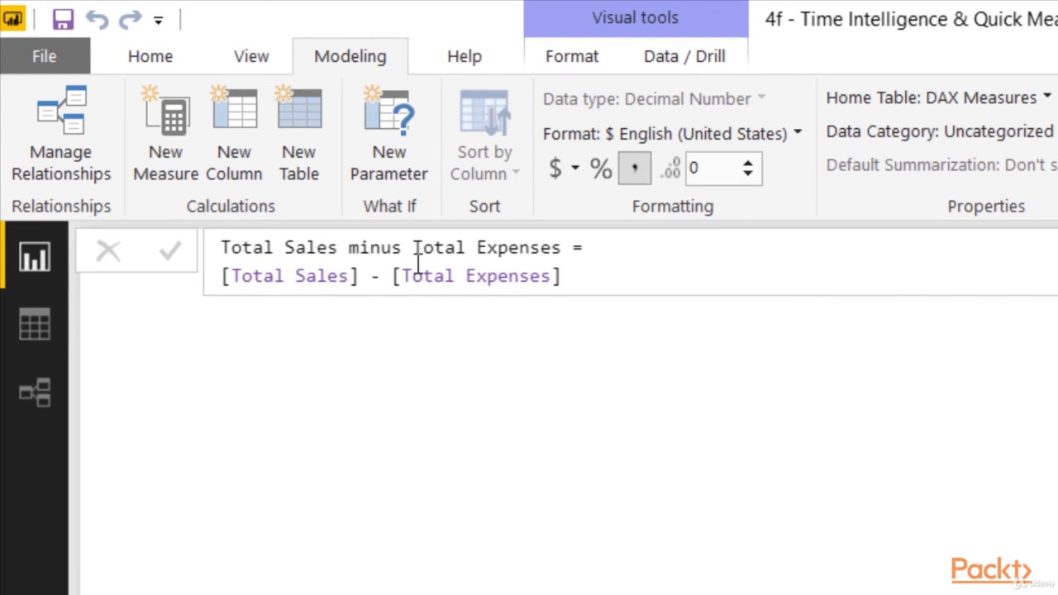
pyautogui.click(571, 248)
pyautogui.hotkey('ctrl', 'shift', 'Left')
pyautogui.hotkey('ctrl', 'shift', 'Left')
pyautogui.hotkey('ctrl', 'shift', 'Left')
pyautogui.hotkey('ctrl', 'shift', 'Left')
pyautogui.hotkey('ctrl', 'shift', 'Left')
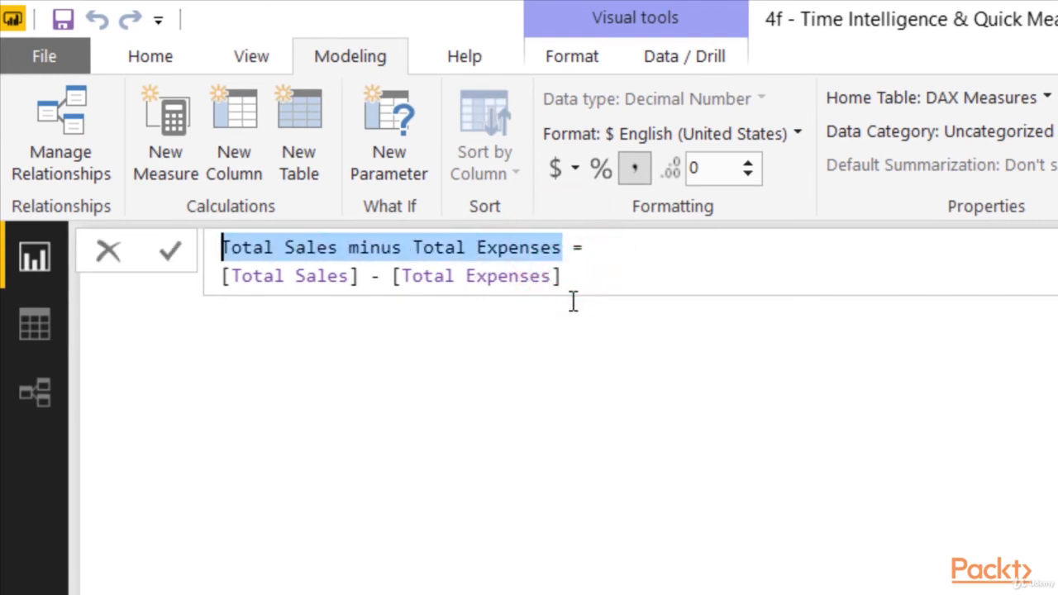
pyautogui.write('Net Profit')
pyautogui.press('Return')
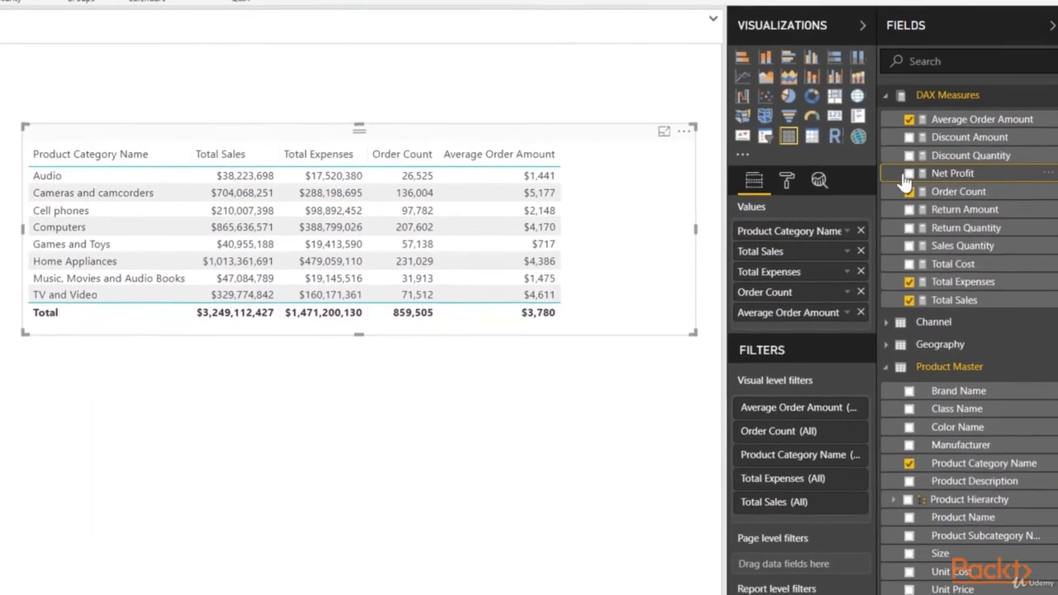
pyautogui.moveTo(942, 172); pyautogui.dragTo(761, 292)
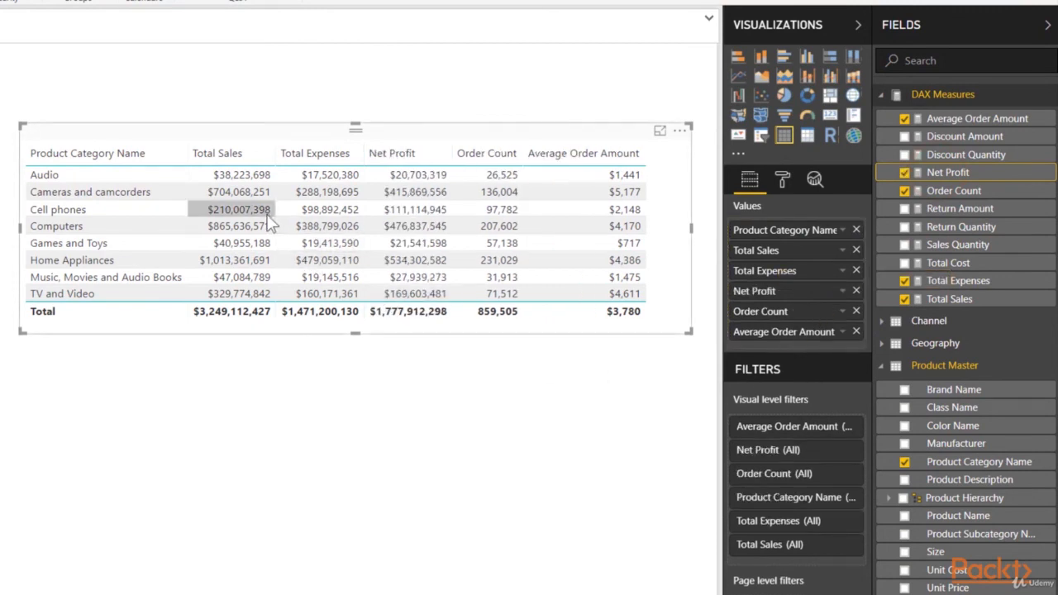